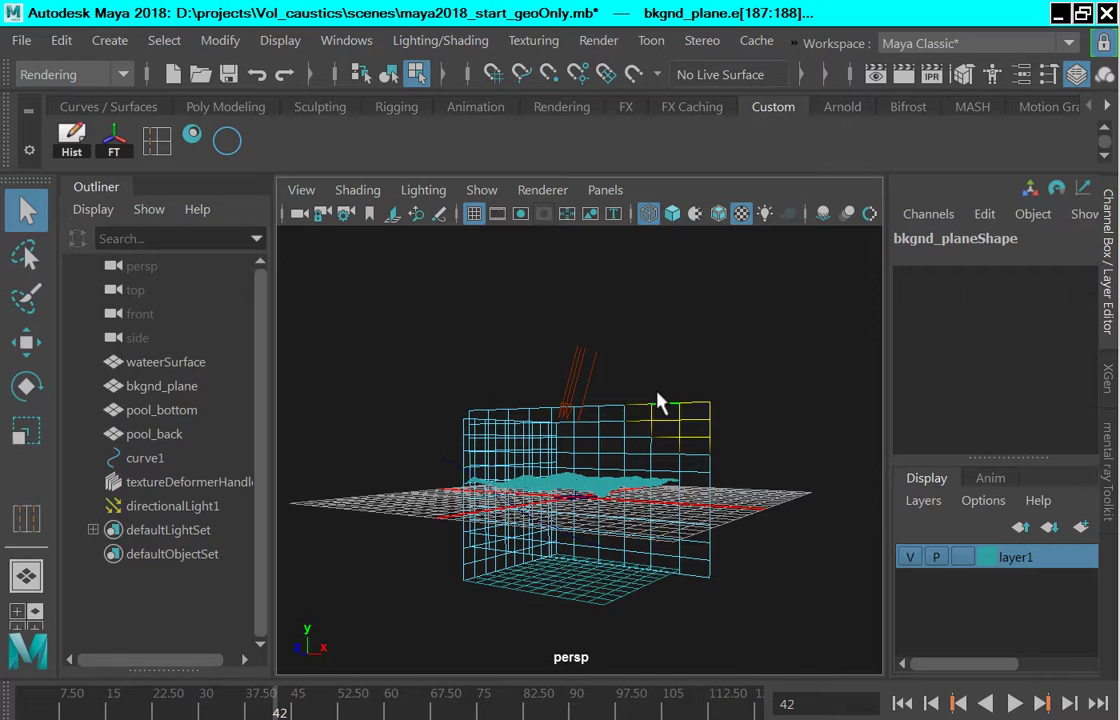
- Pick an edge of bkgnd_plane and tumble the view to see the pool from another angle
left_click(700, 426)
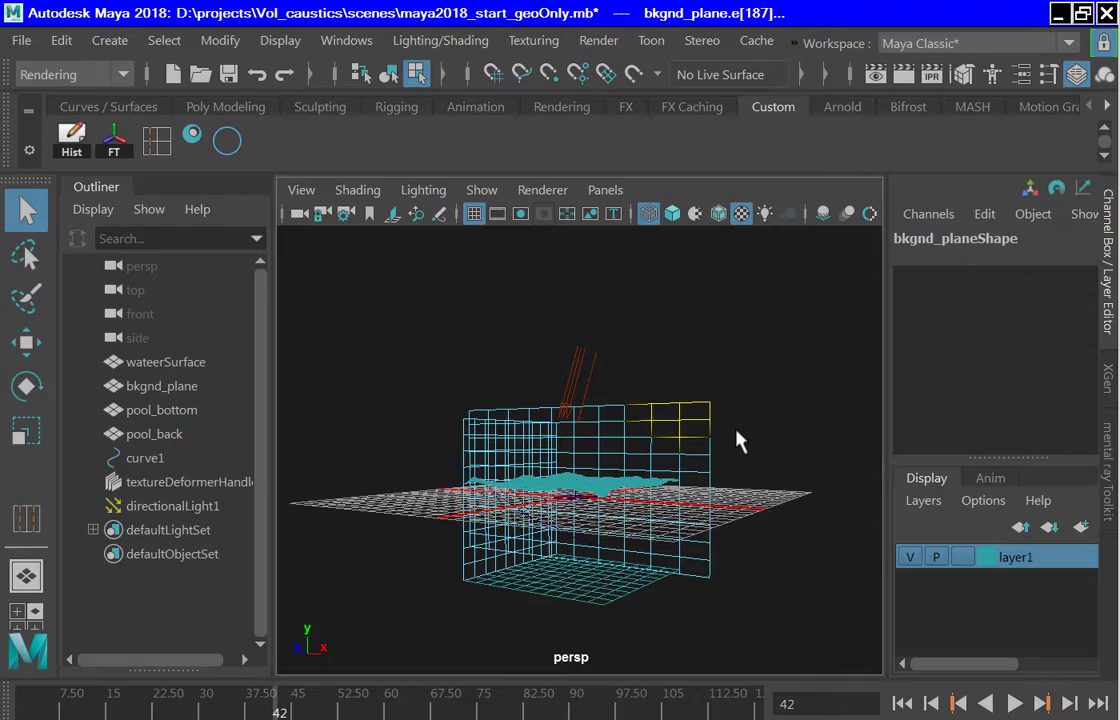
left_click_drag(745, 446, 709, 453, "alt")
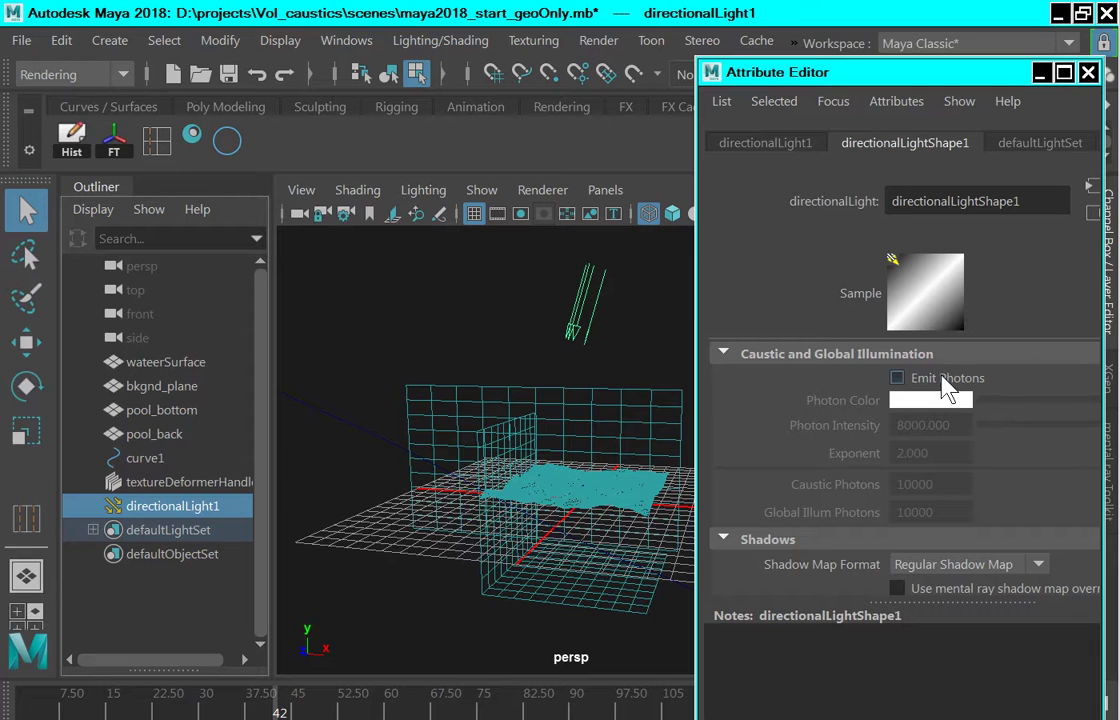
- Turn on Emit Photons for directionalLightShape1 and set its Photon Color value to 0.1
left_click(945, 387)
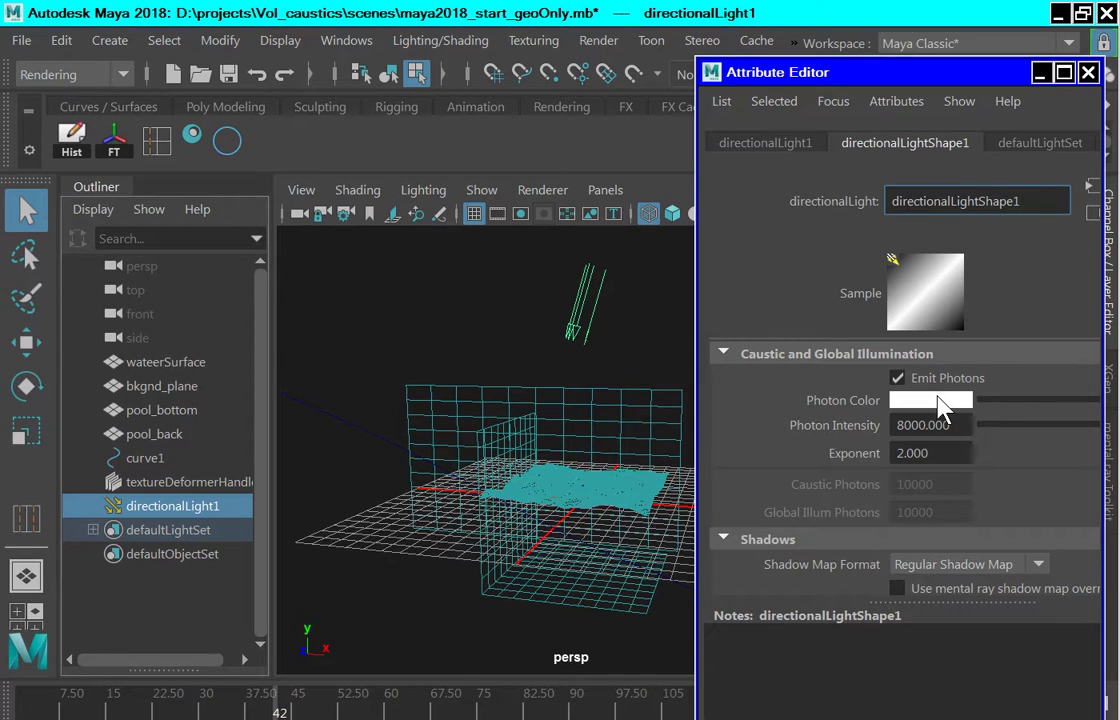
left_click(938, 402)
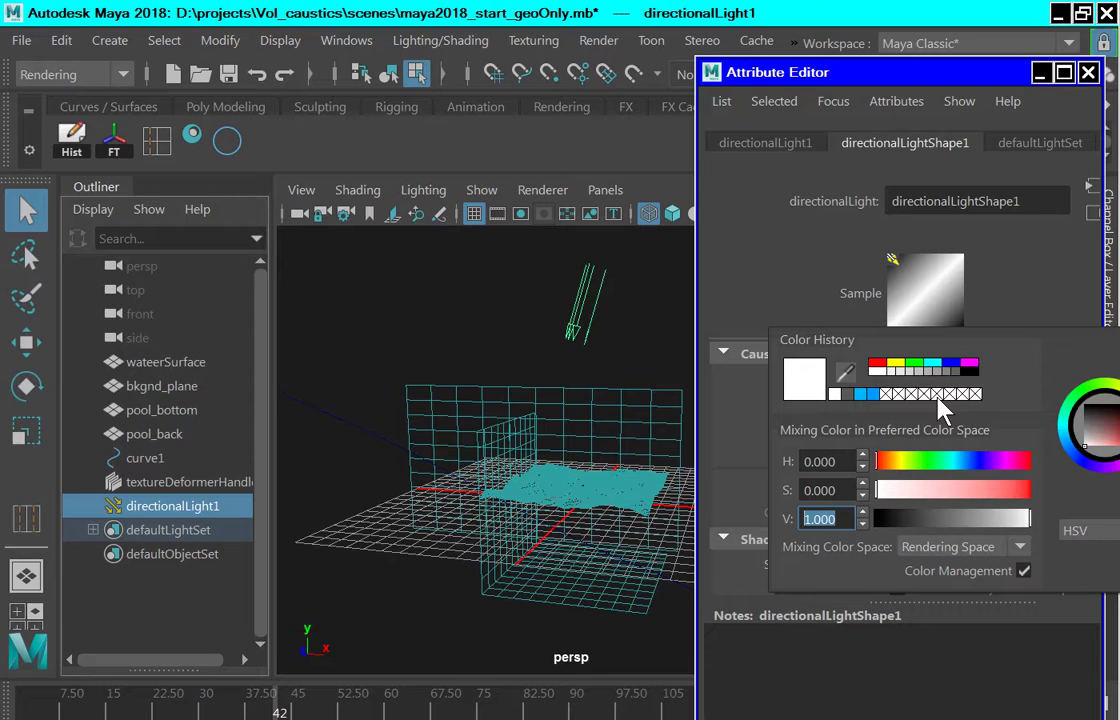
type(".1")
key("Return")
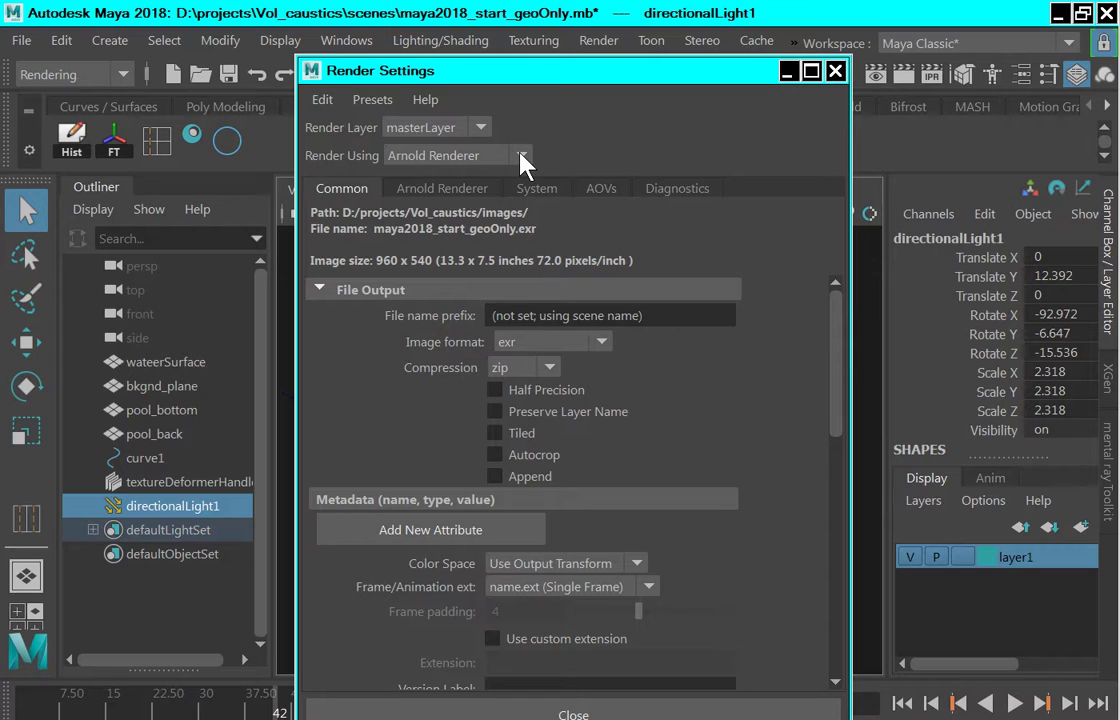
- Set Render Using to mental ray and show its Quality tab
left_click(520, 157)
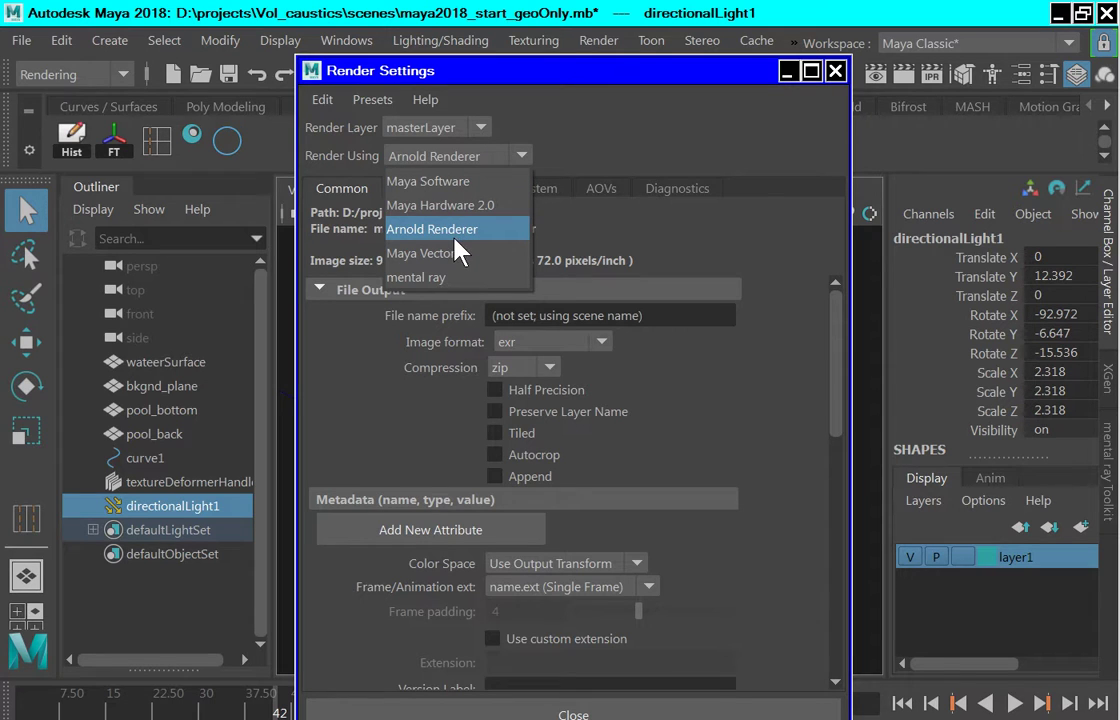
left_click(447, 278)
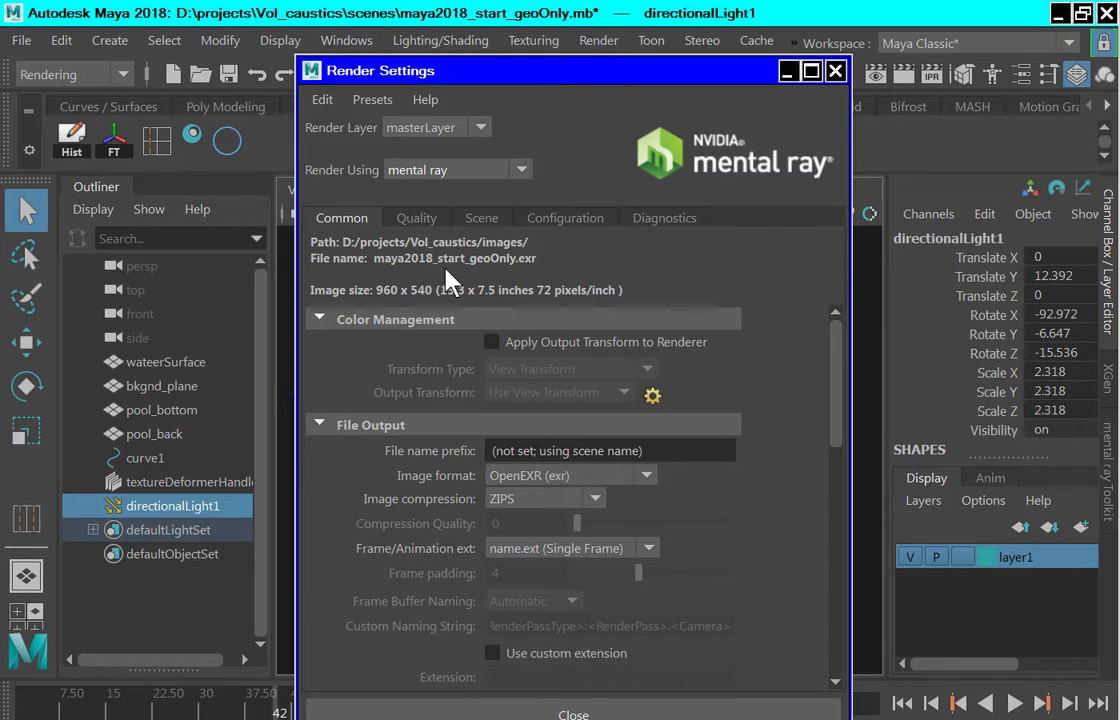
left_click(450, 280)
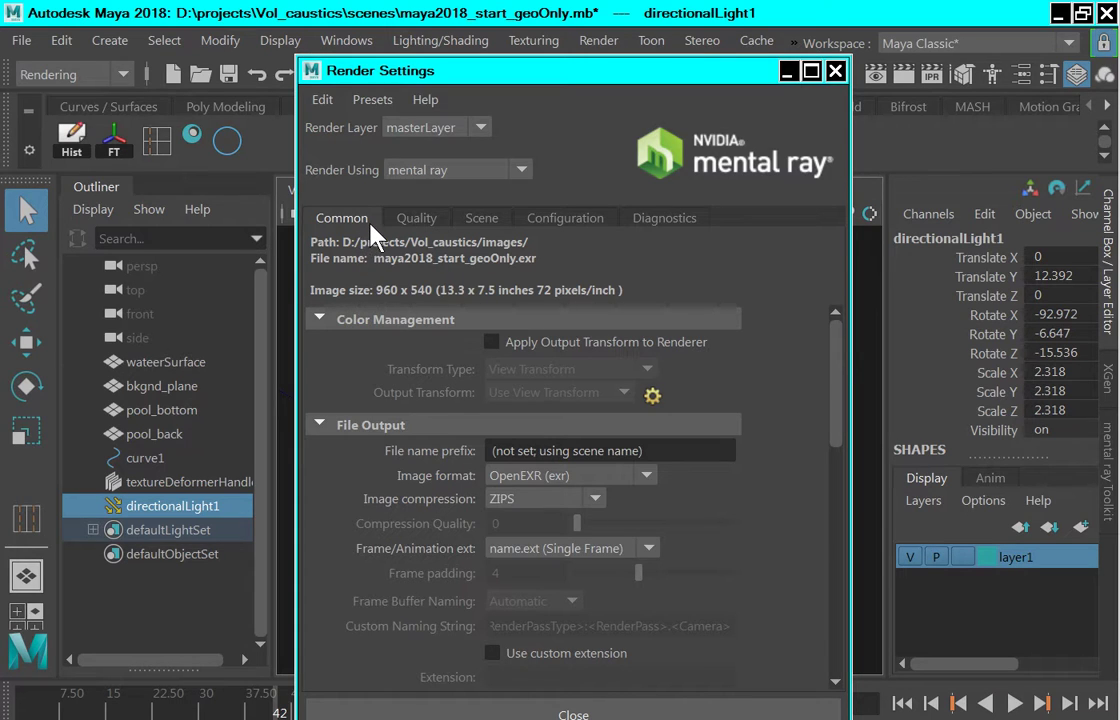
left_click(408, 226)
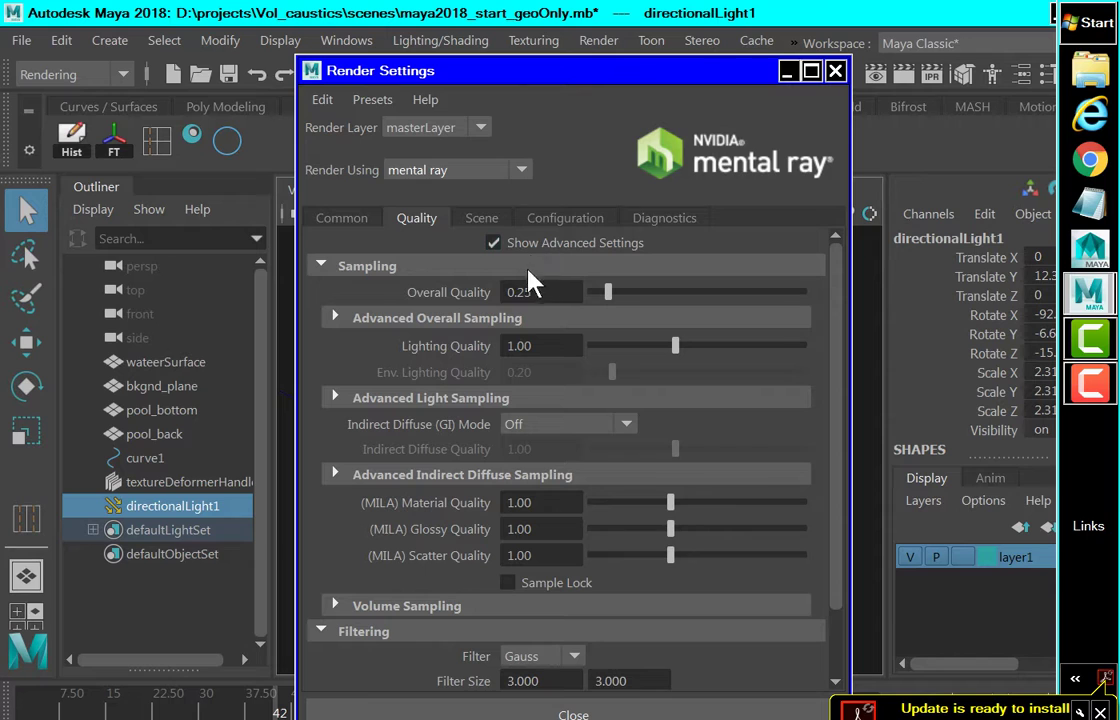
- Expand Legacy Options and then the Caustics section on the mental ray Quality tab
scroll(457, 408, "down", 3)
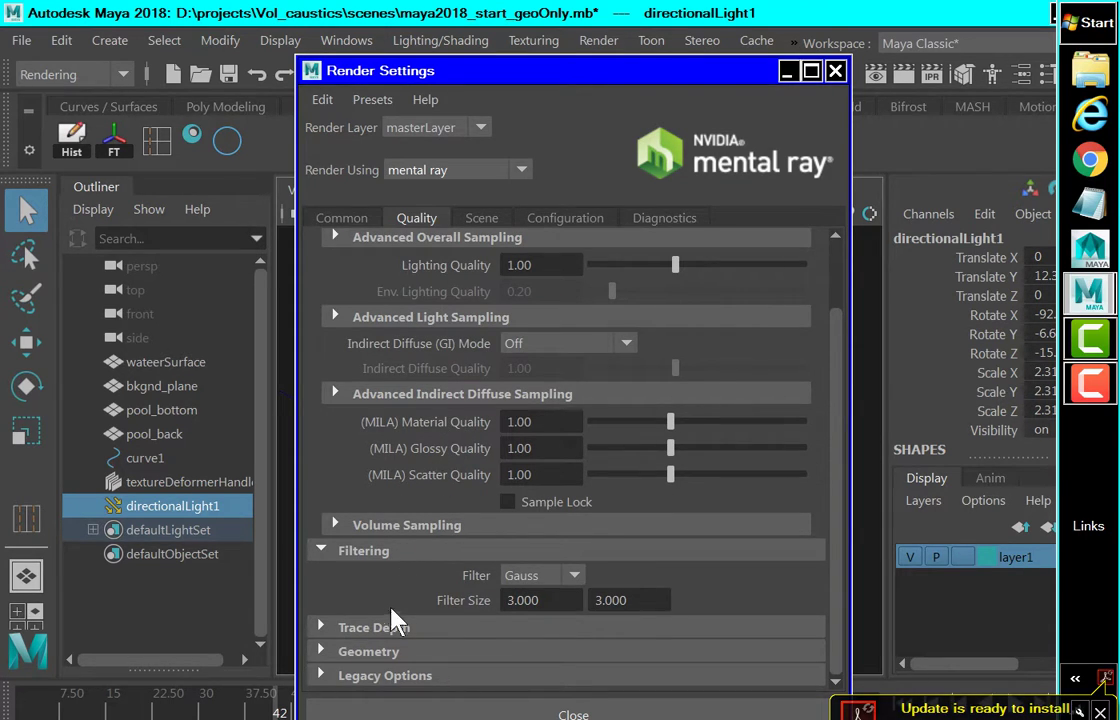
left_click(321, 676)
scroll(422, 664, "down", 3)
scroll(421, 664, "down", 6)
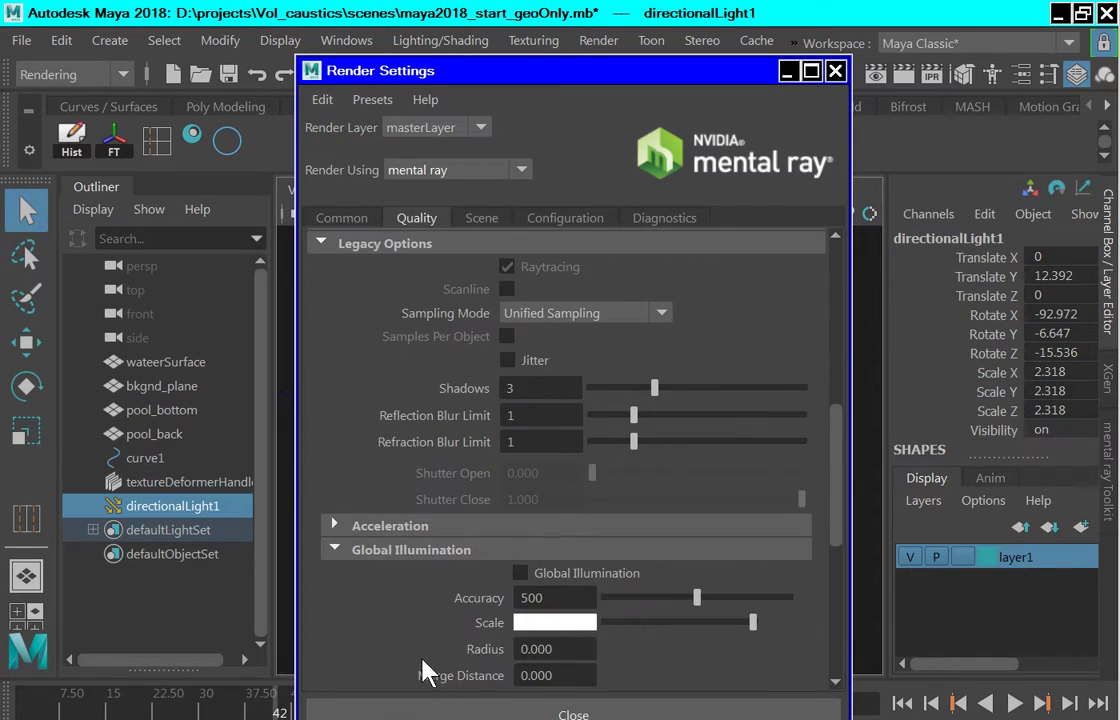
scroll(422, 668, "down", 3)
scroll(417, 655, "down", 1)
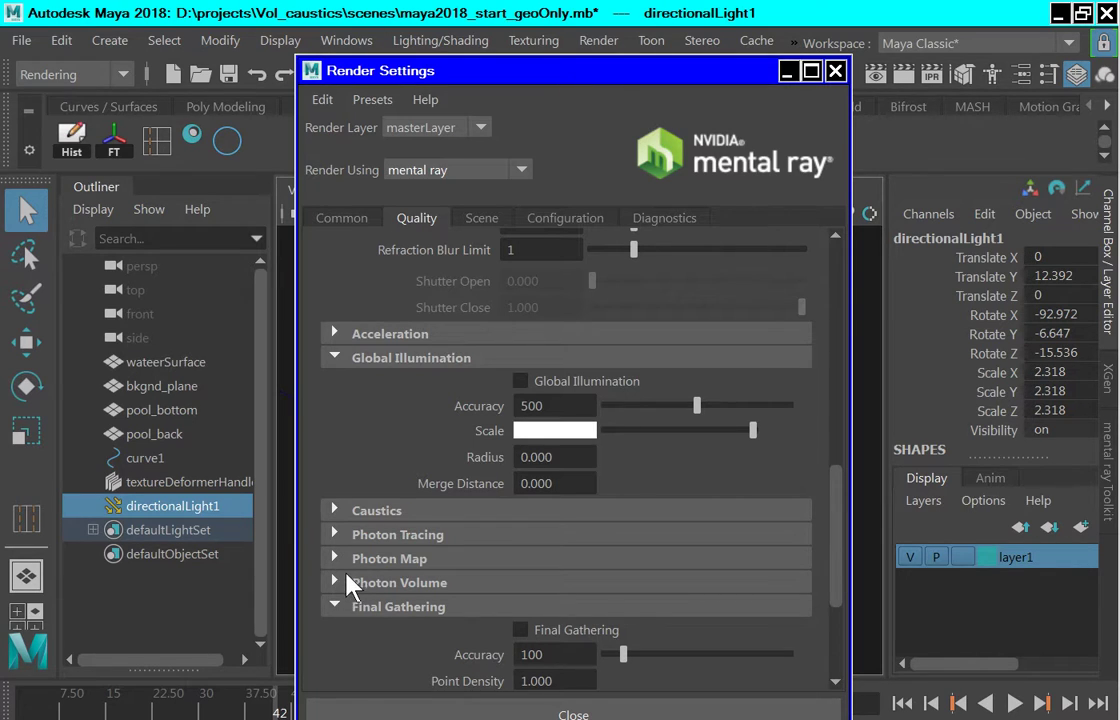
left_click(334, 510)
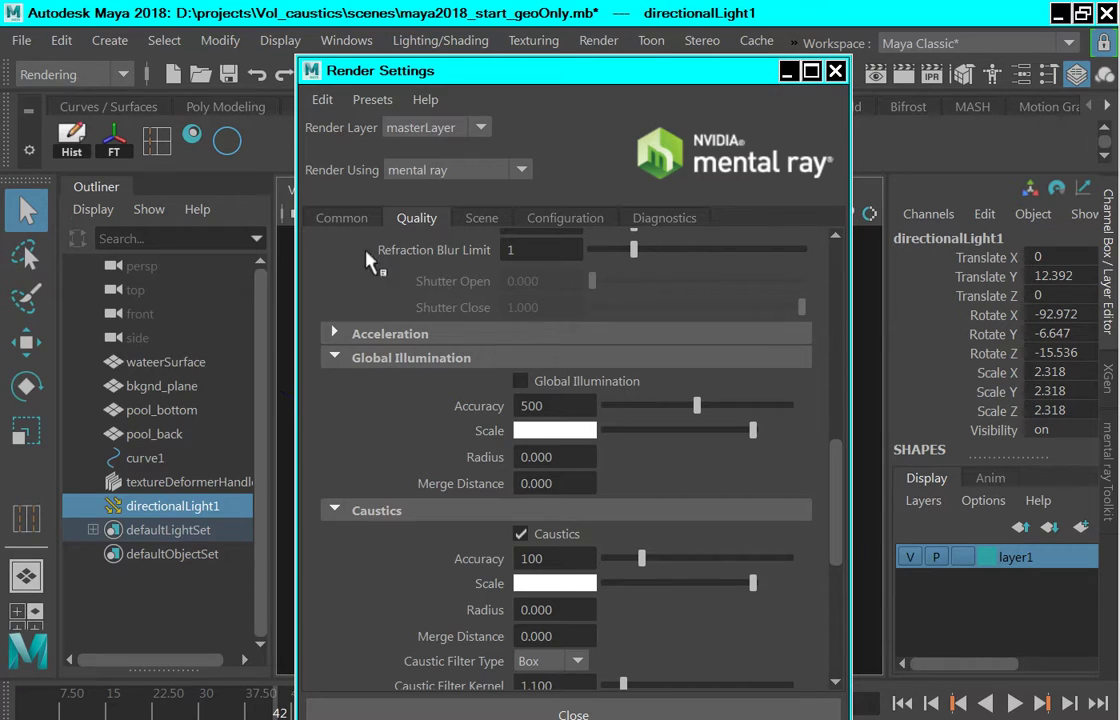
- Check Auto Volume on the Configuration tab, then return to the directional light's attributes
left_click(566, 219)
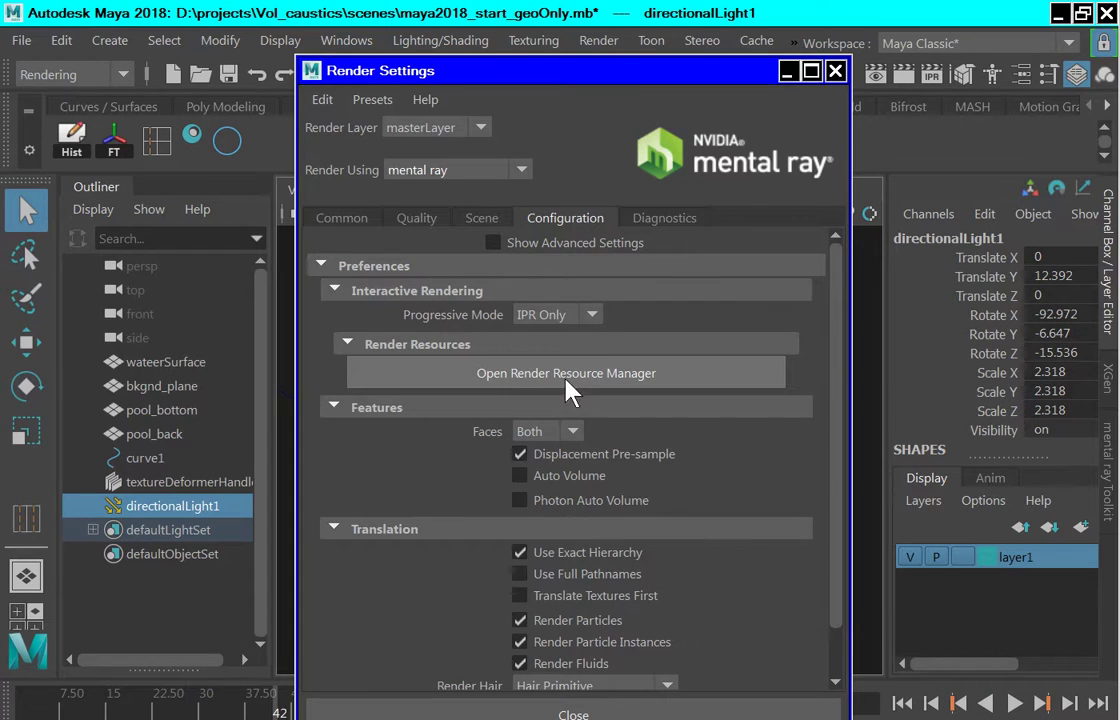
left_click(566, 479)
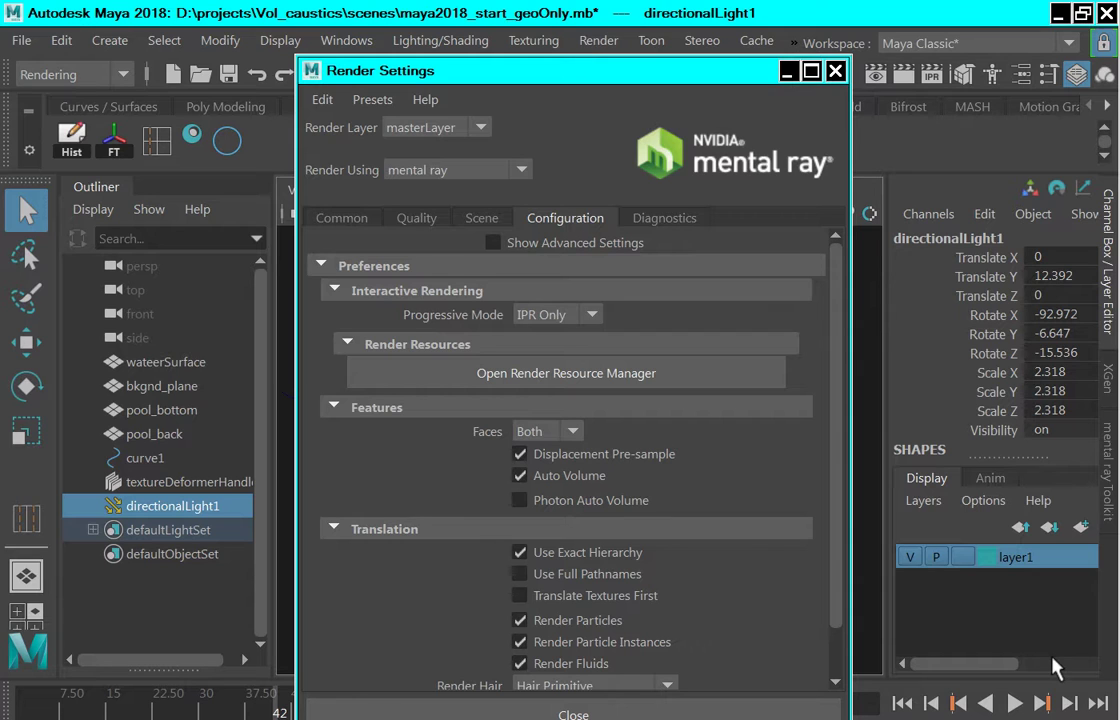
key("ctrl+a")
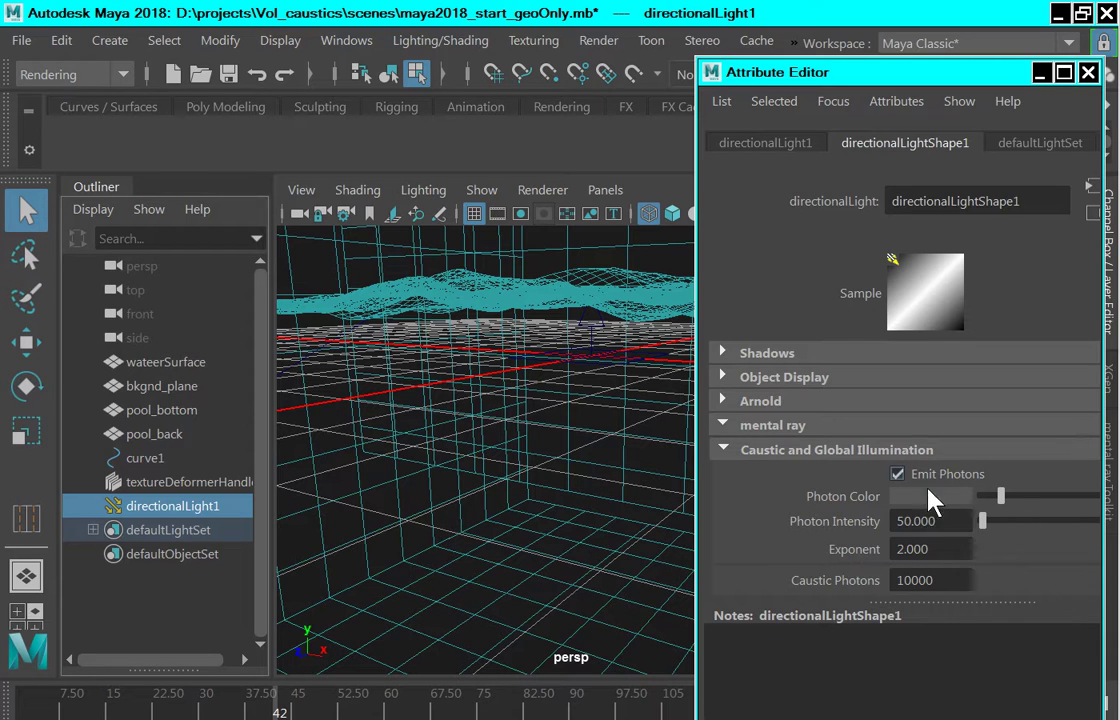
- Raise the light's Caustic Photons from 10000 to 100000 by appending a zero
left_click(941, 580)
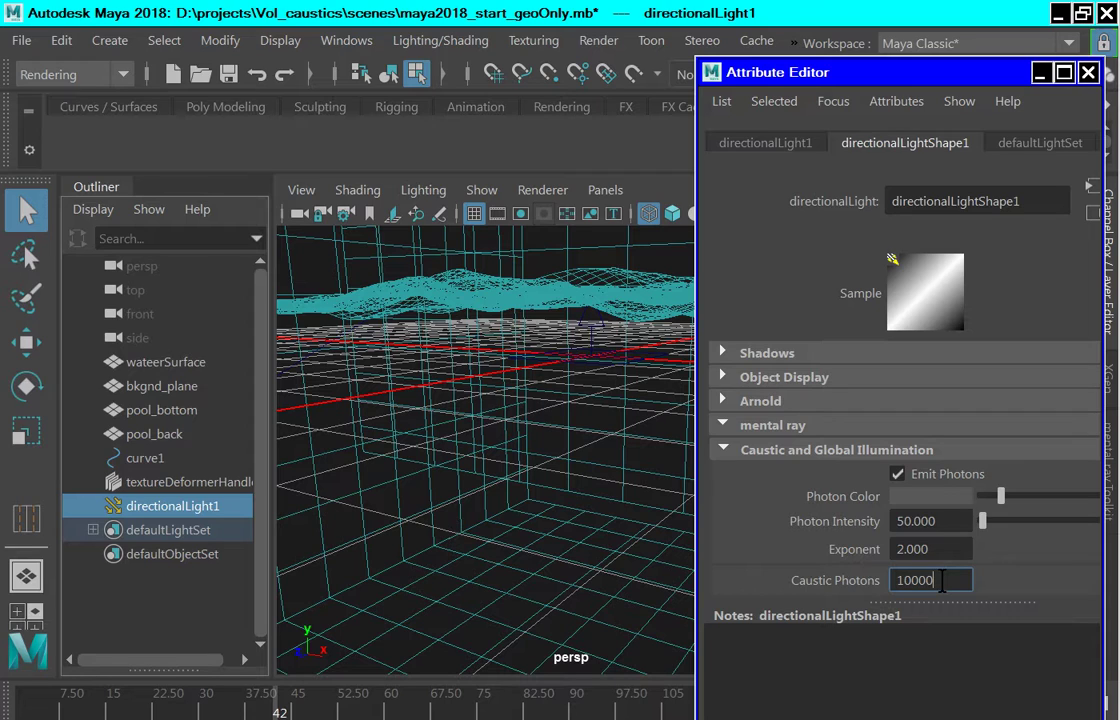
type("0")
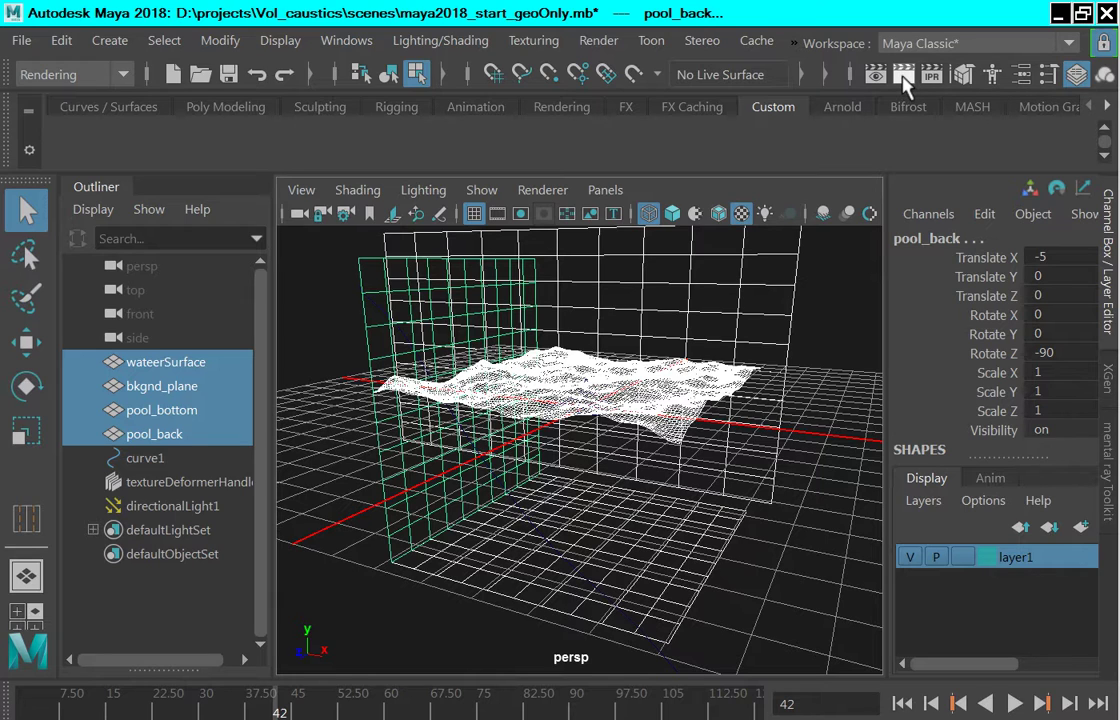
- Render the current frame in mental ray to show caustic ripples on the pool floor and wall
left_click(902, 78)
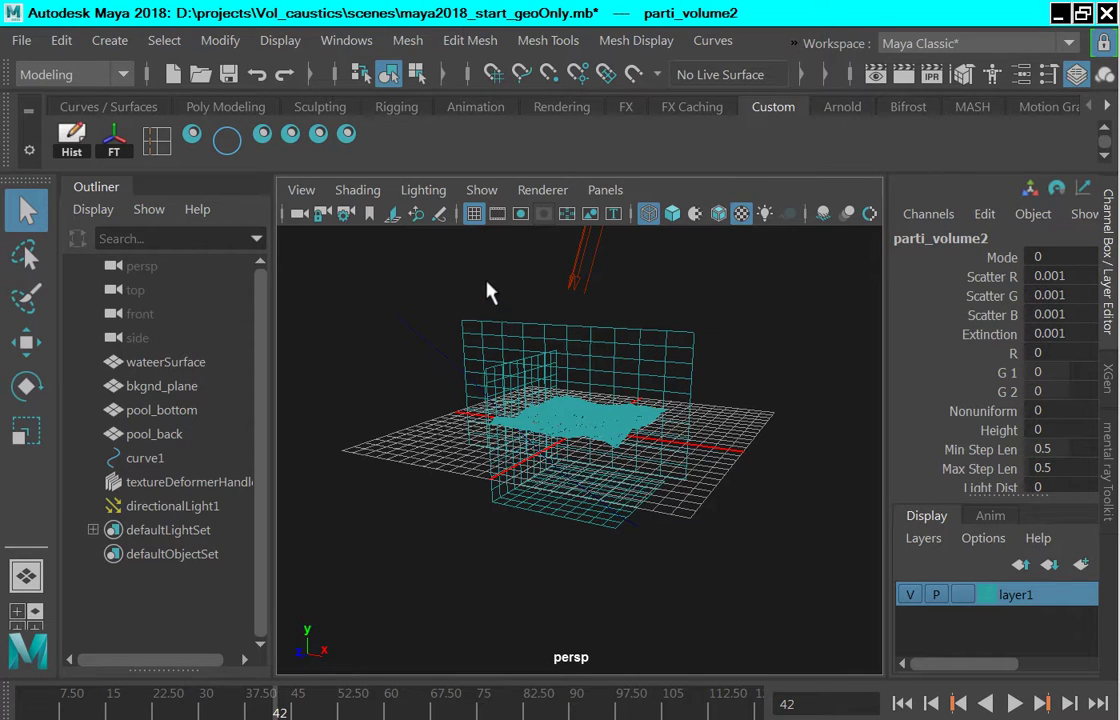
- Marquee-select bkgnd_plane in the viewport
left_click_drag(515, 321, 524, 339)
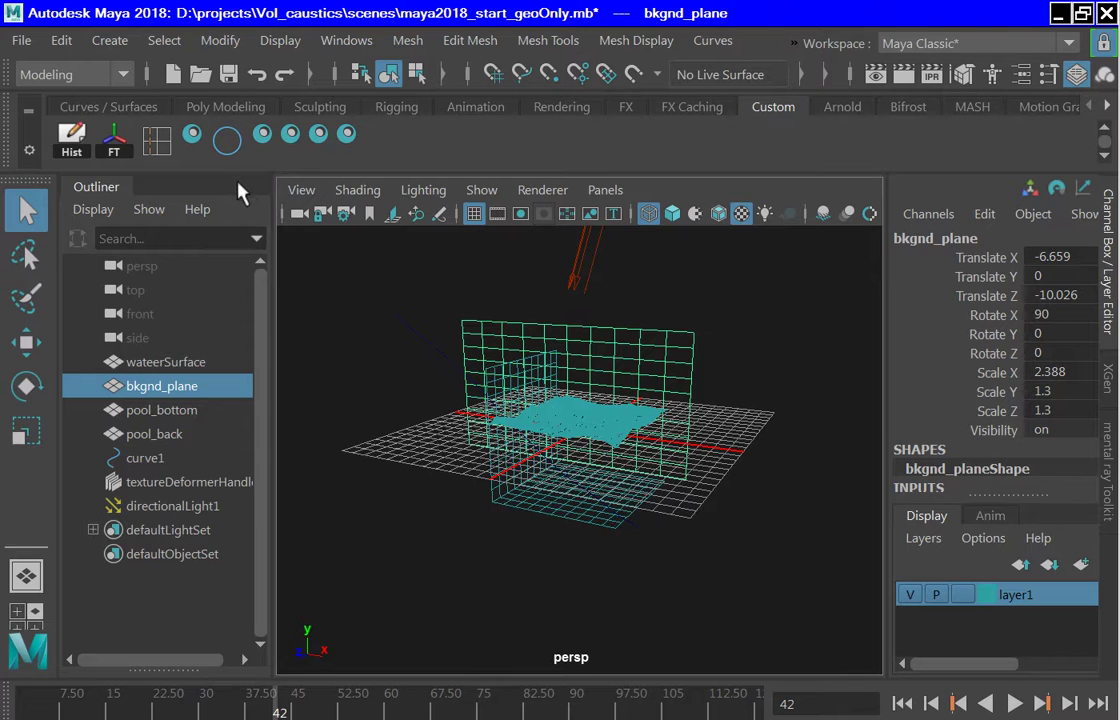
- Graph bkgnd_plane's materials in Hypershade, select lambert3SG, and close Hypershade
left_click(194, 141)
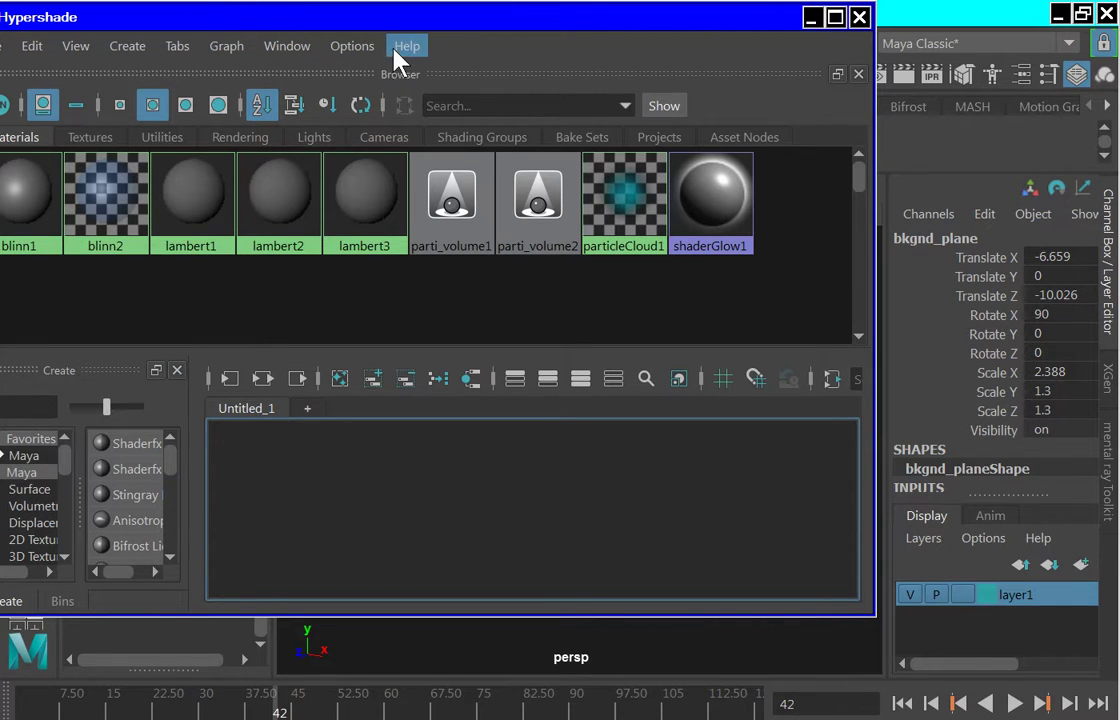
left_click(231, 47)
left_click(252, 90)
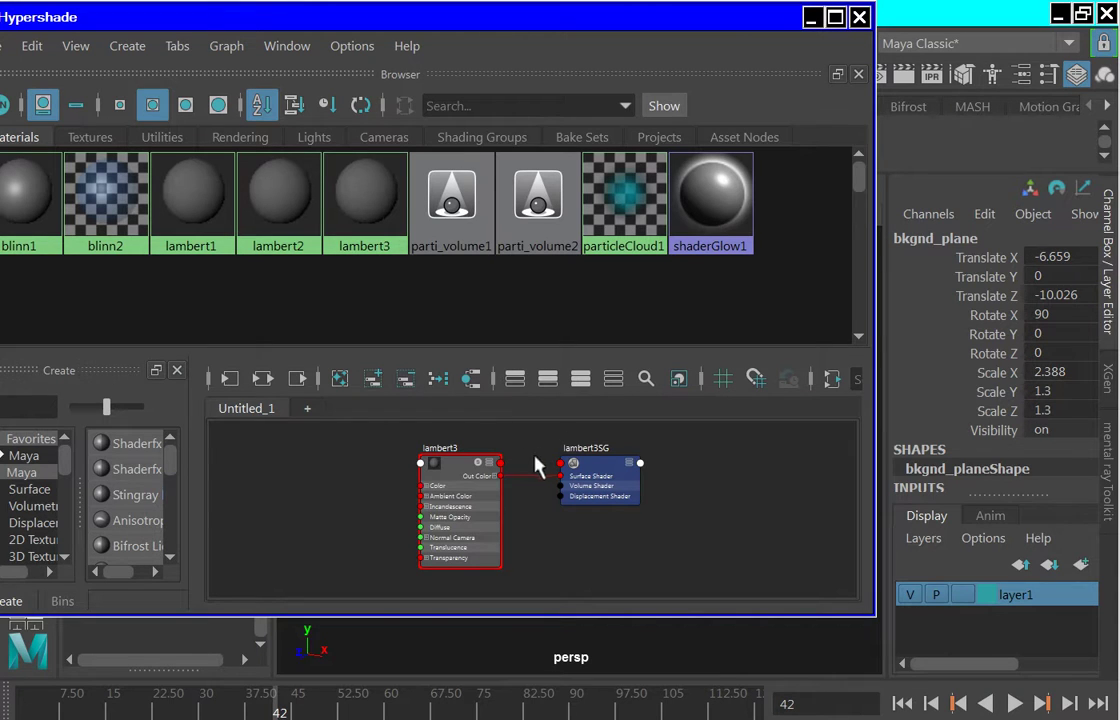
left_click(600, 487)
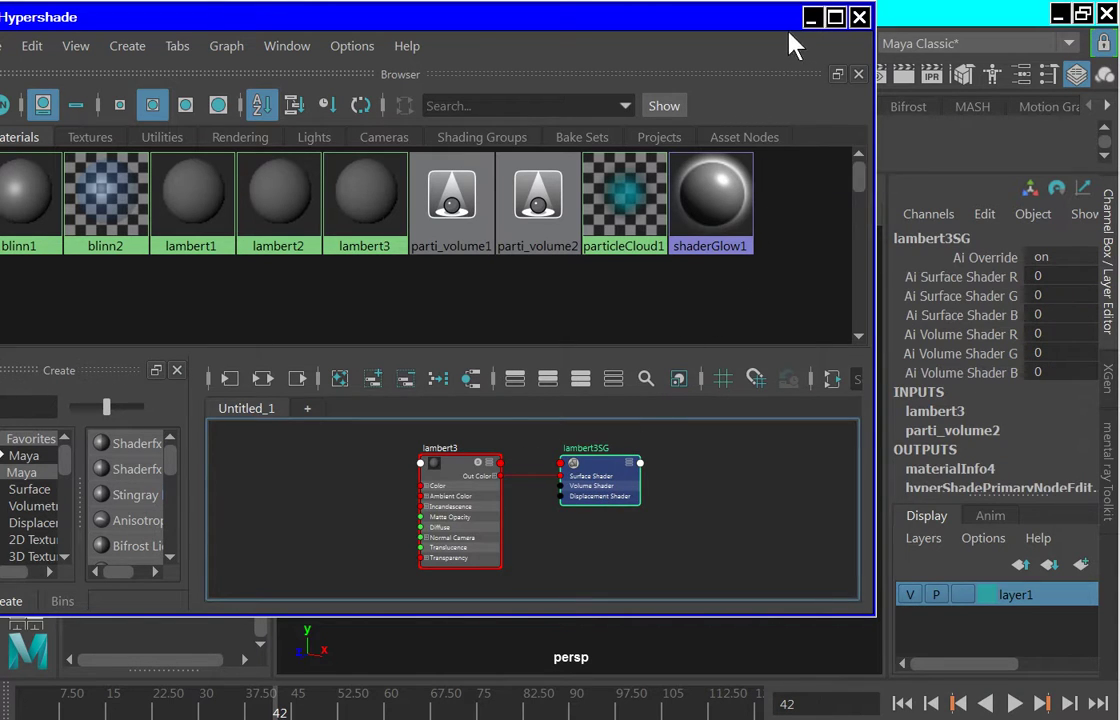
left_click(859, 18)
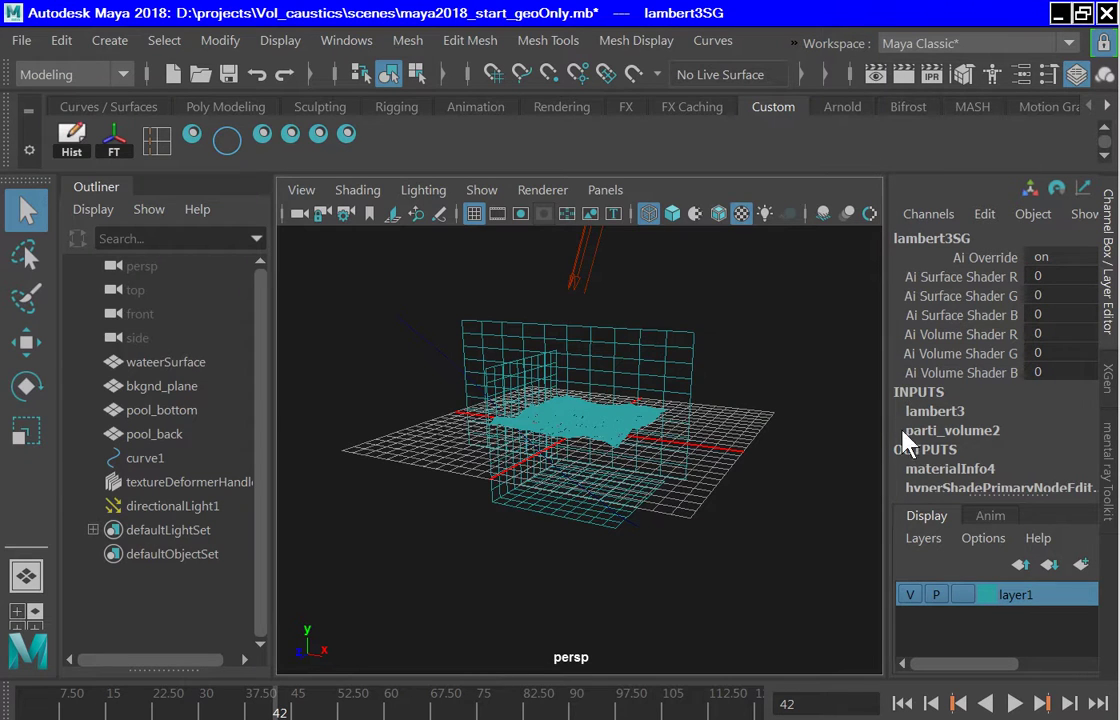
- Open lambert3SG's attributes and scroll to mental ray Custom Shaders showing parti_volume2 as volume shader
key("ctrl+a")
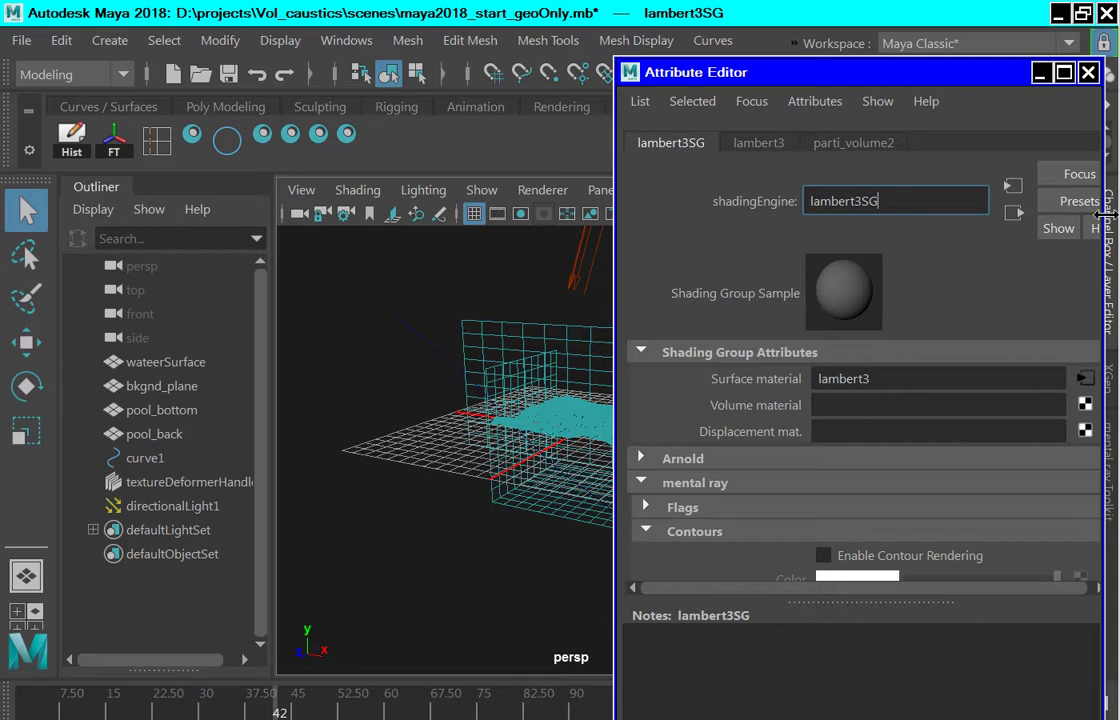
mouse_move(1052, 14)
scroll(720, 432, "down", 1)
scroll(710, 474, "down", 2)
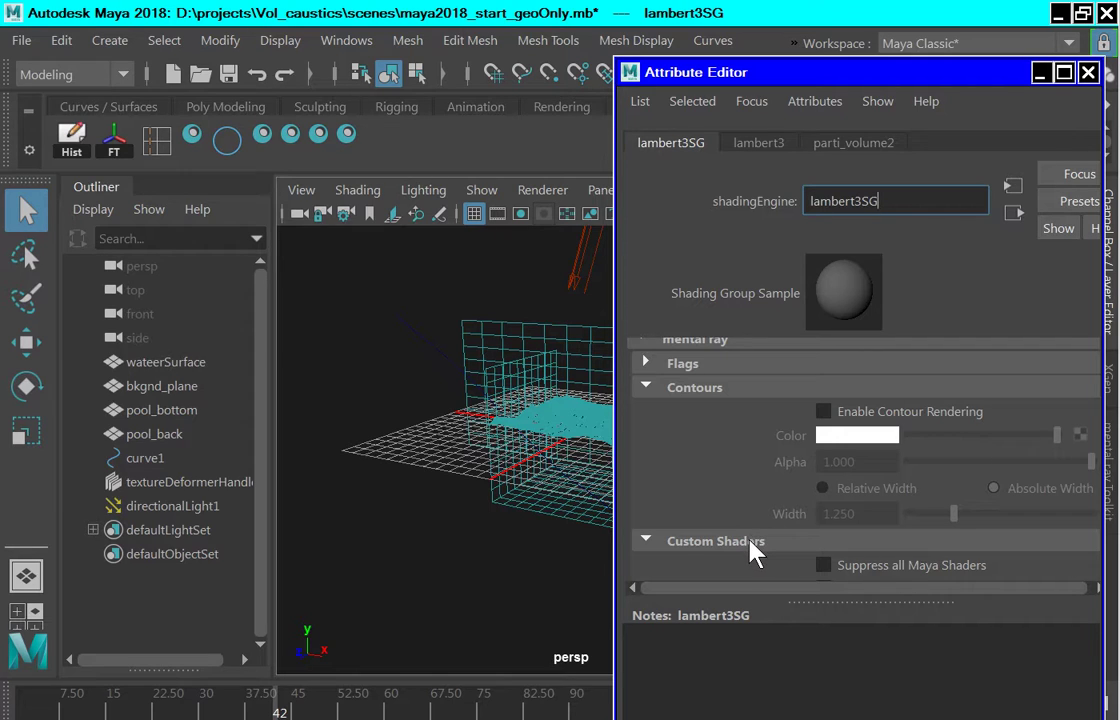
scroll(752, 552, "down", 1)
scroll(752, 552, "down", 1)
scroll(752, 552, "down", 1)
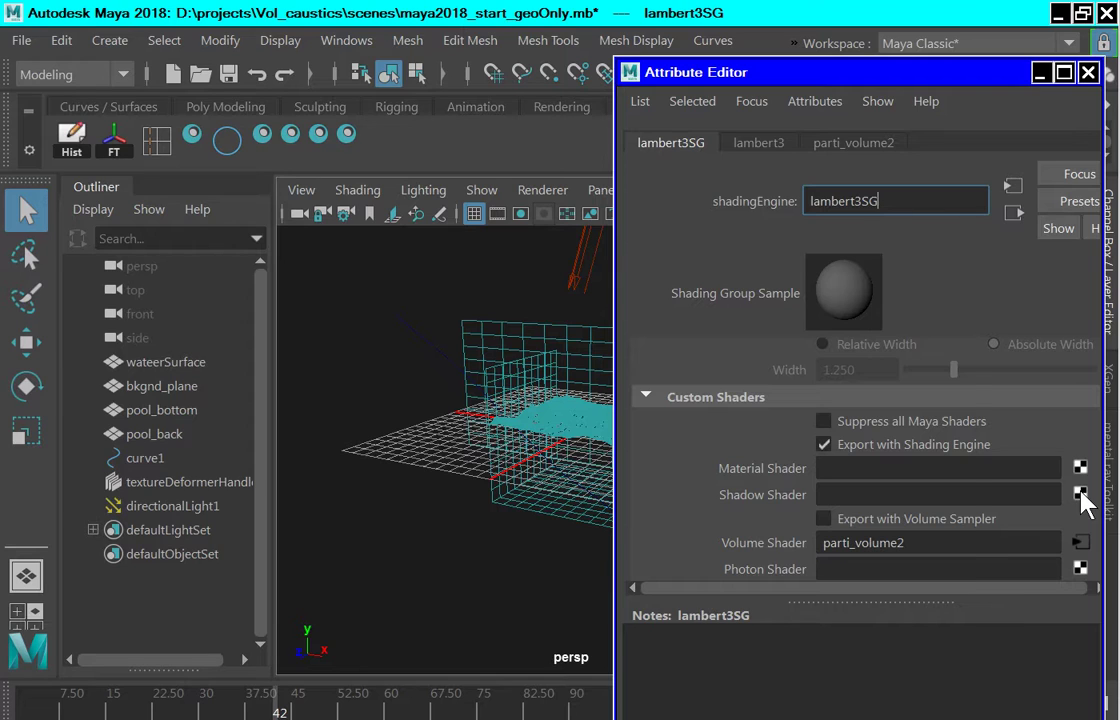
- Create a new parti_volume node (parti_volume3) in lambert3SG's Shadow Shader slot
left_click(1081, 494)
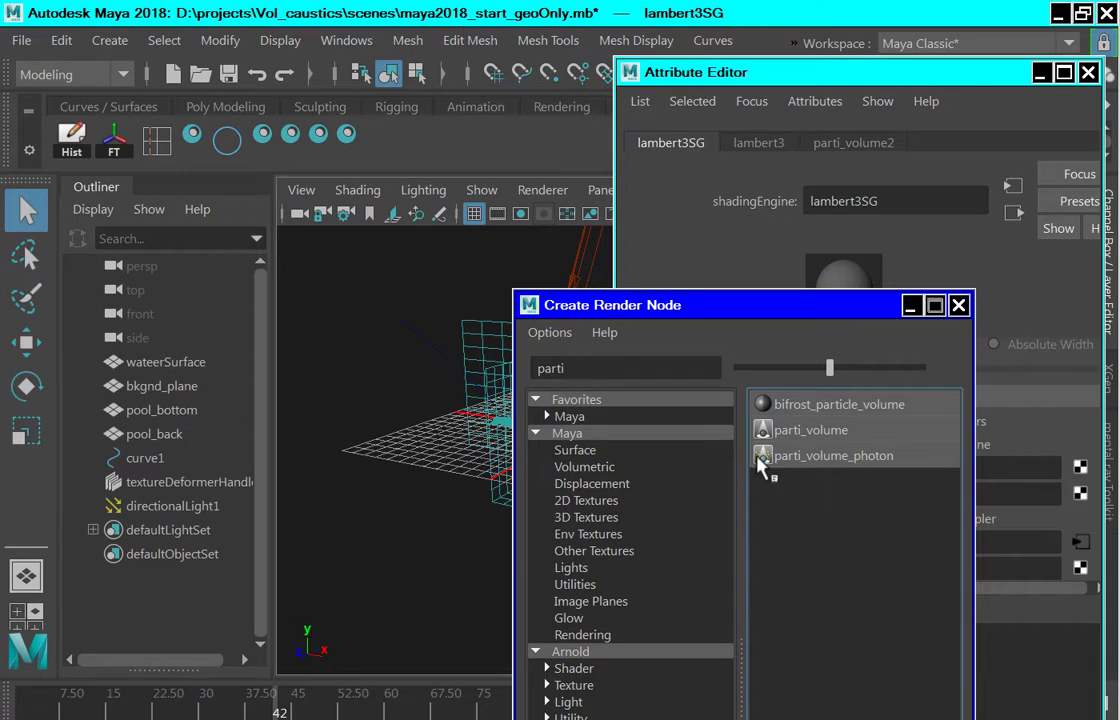
left_click(805, 431)
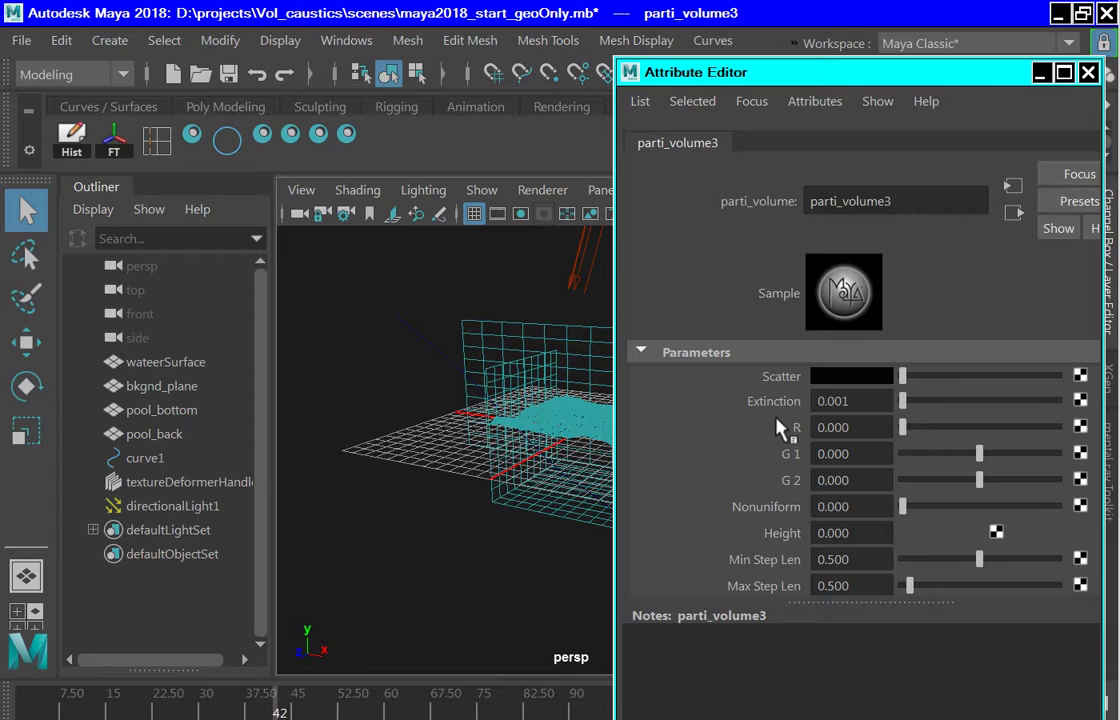
- Set the V value of parti_volume3's Scatter colour to .00
left_click(849, 380)
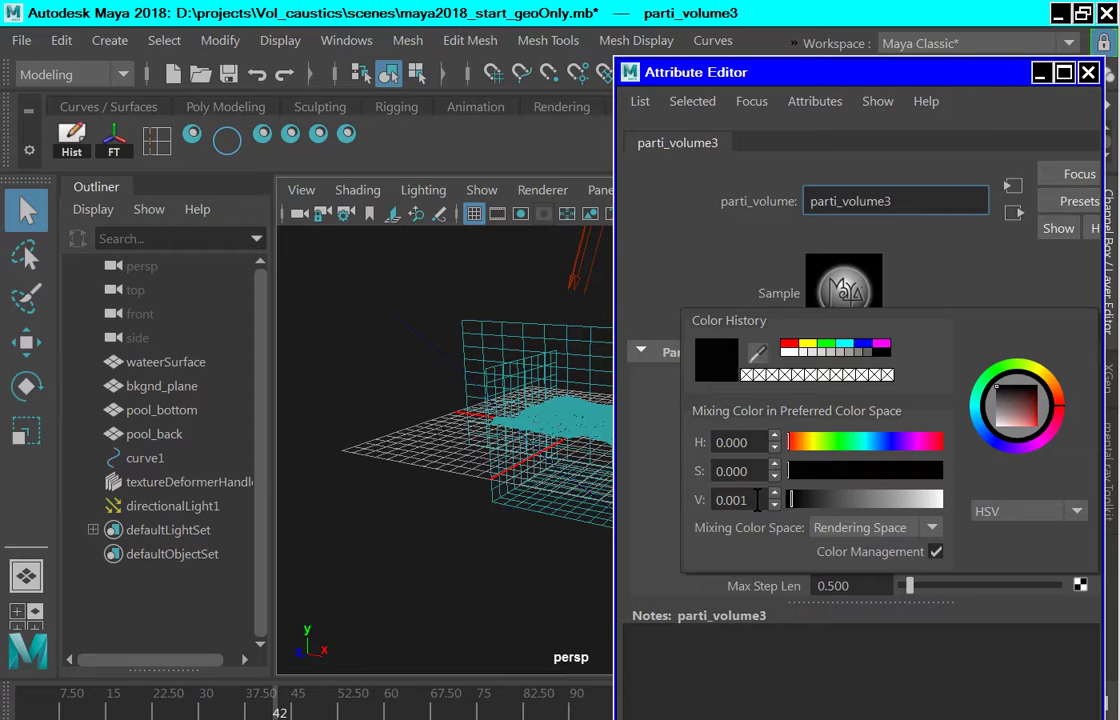
left_click_drag(757, 500, 700, 499)
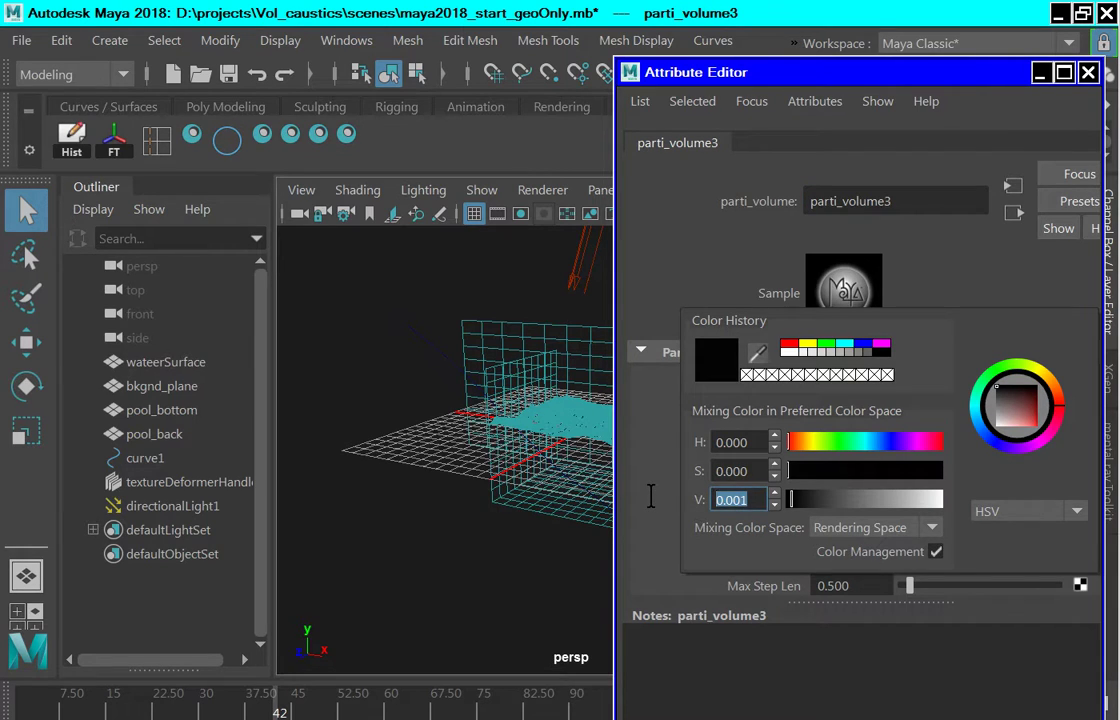
type(".00")
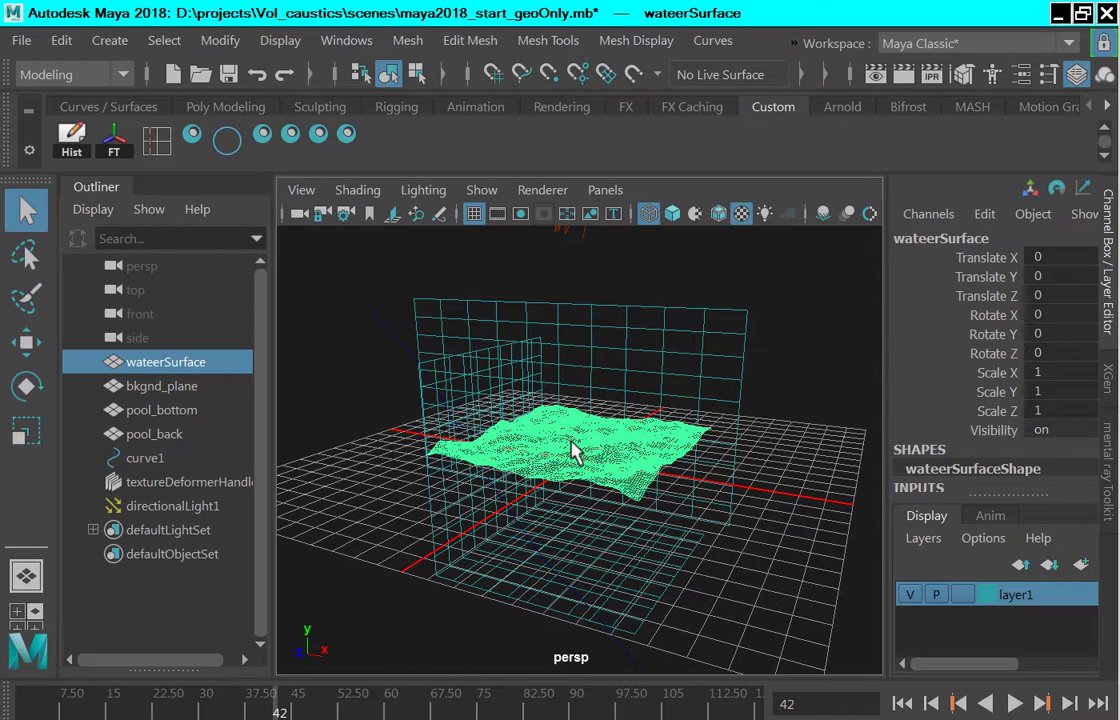
- Bring up the Attribute Editor with Ctrl+A to reach blinn2SG's mental ray Custom Shaders
key("ctrl+a")
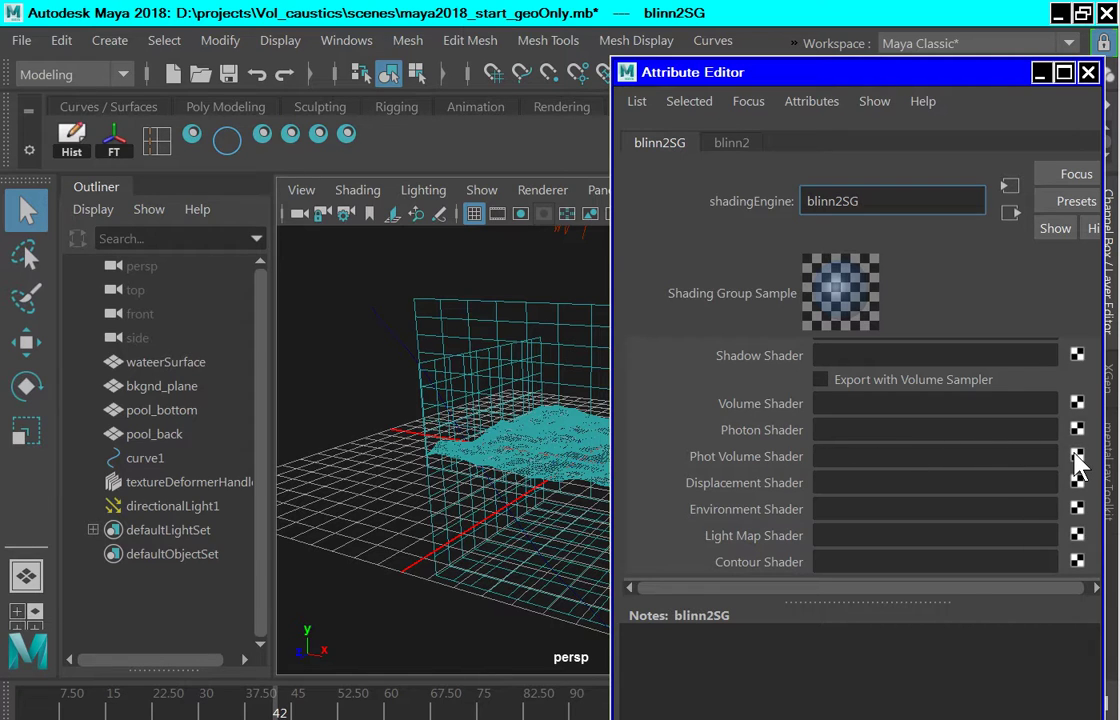
- Map a new parti_volume_photon node (parti_volume_photon1) into blinn2SG's Phot Volume Shader slot
left_click(1077, 455)
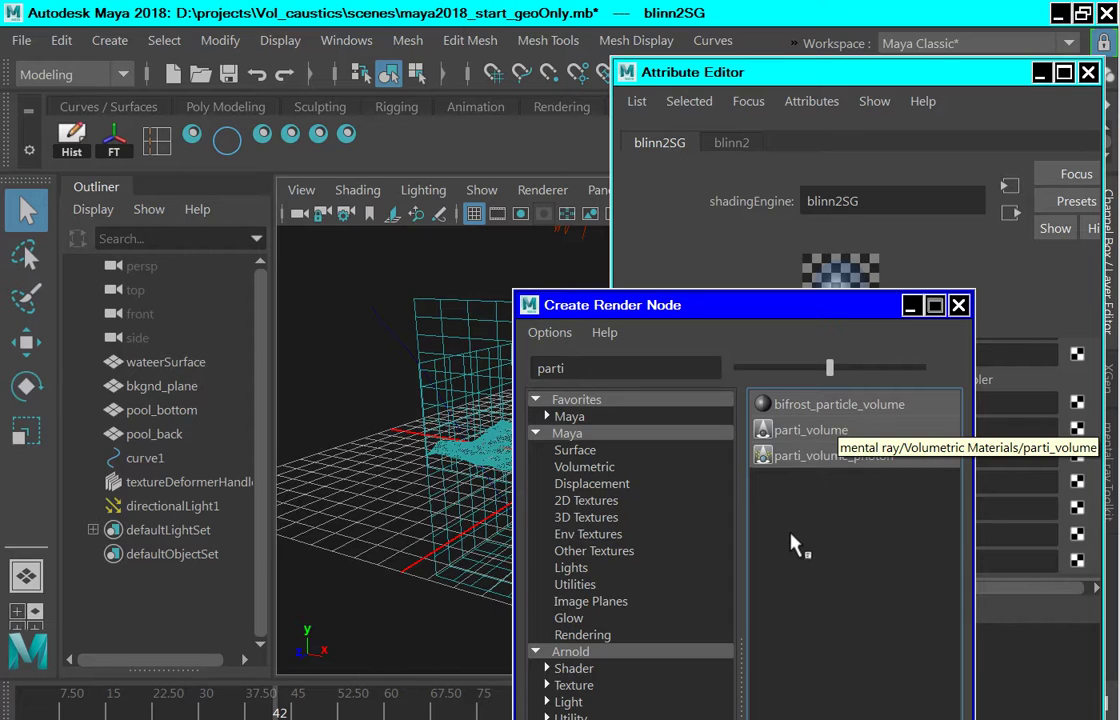
left_click(805, 457)
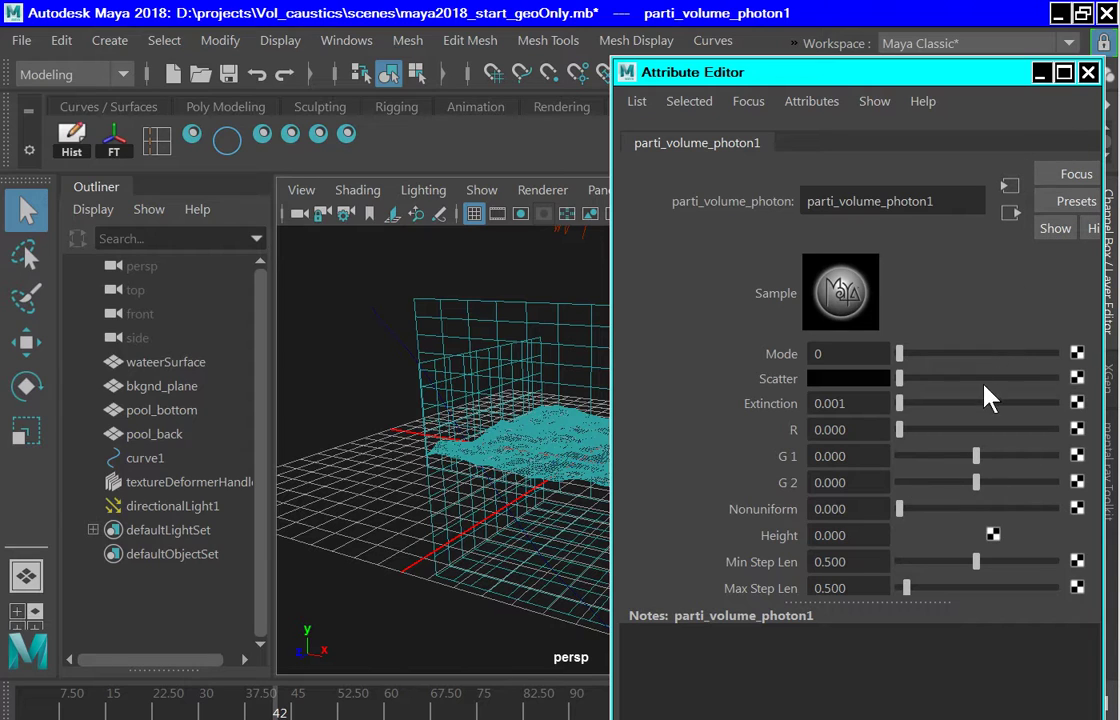
- Set the V value of parti_volume_photon1's Scatter colour to 0.05
mouse_move(1103, 12)
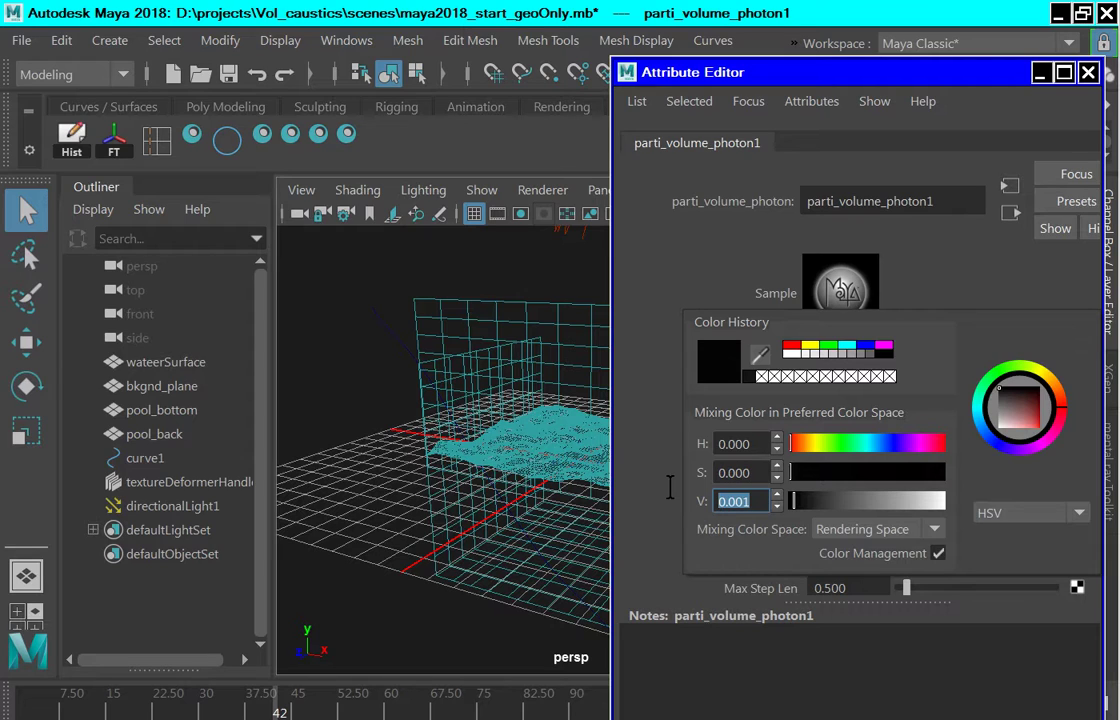
type(".05")
key("Return")
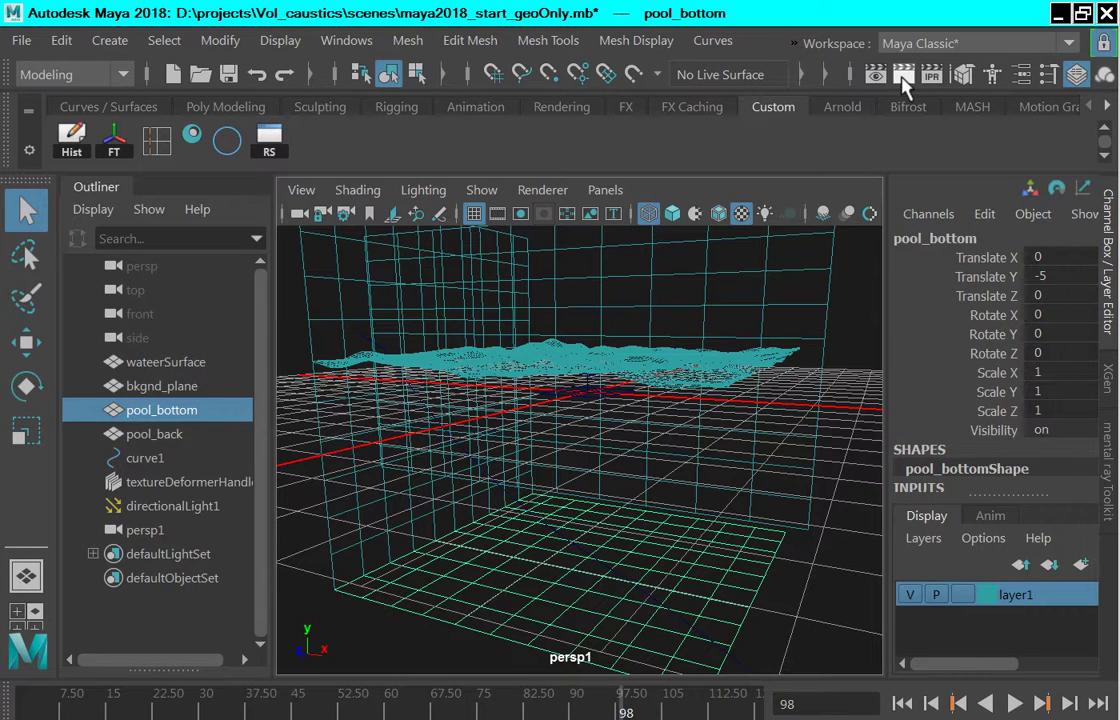
- Render the current frame of the pool scene in mental ray from the Status Line
left_click(903, 78)
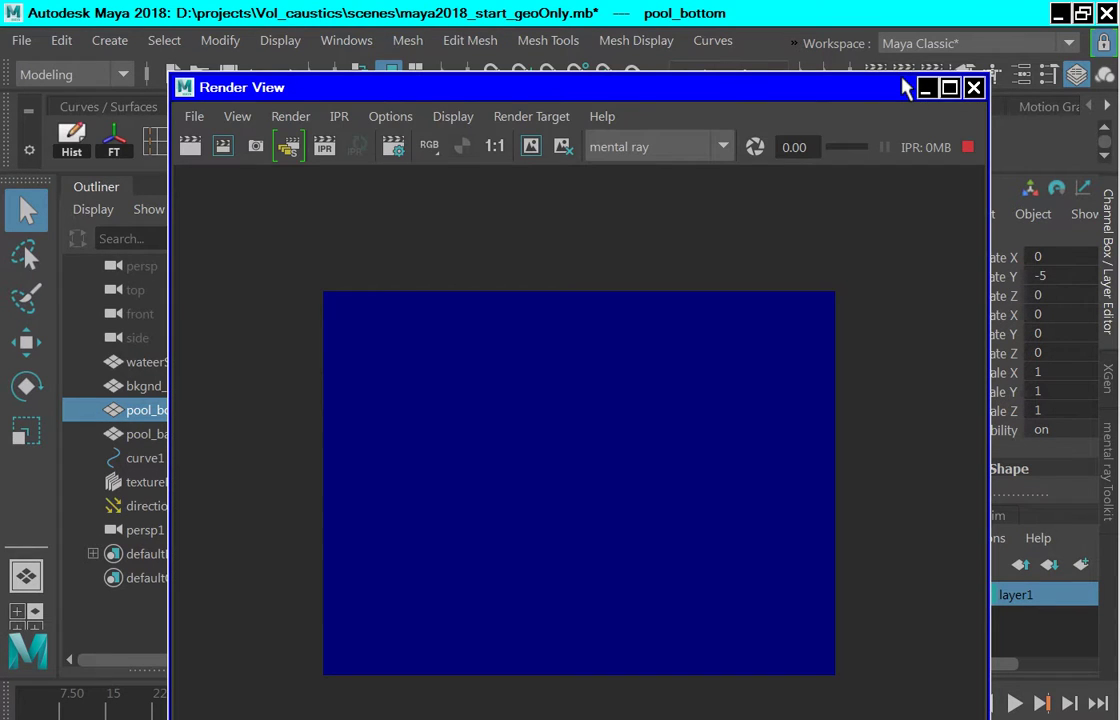